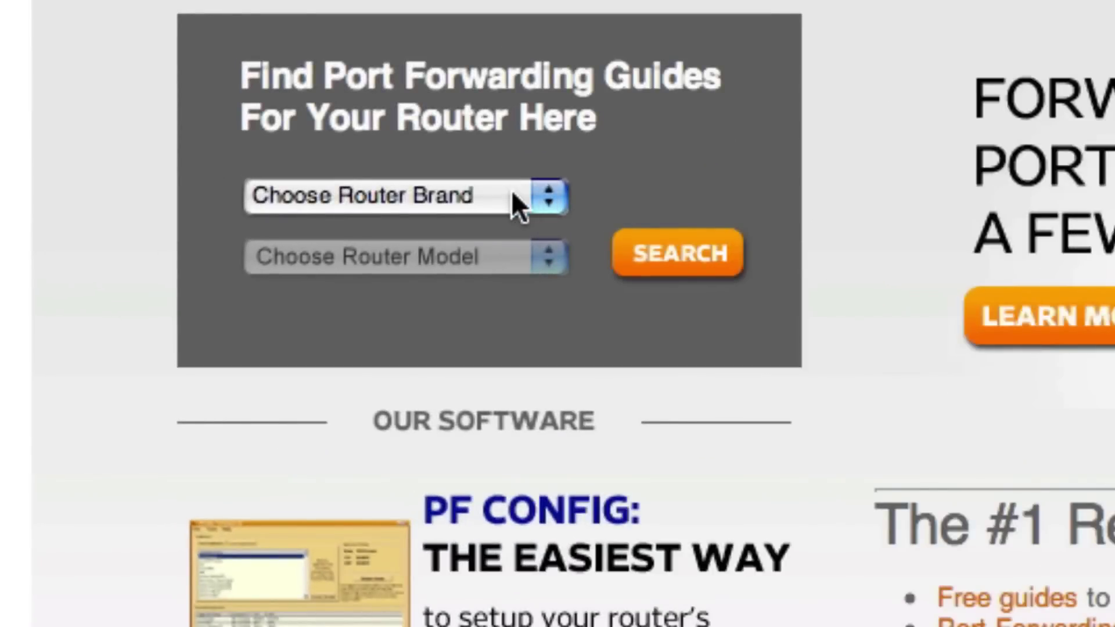
# Step: Choose ZyXEL as the router brand and P-660H-T1 as the model, then search for its guides
pyautogui.click(399, 232)
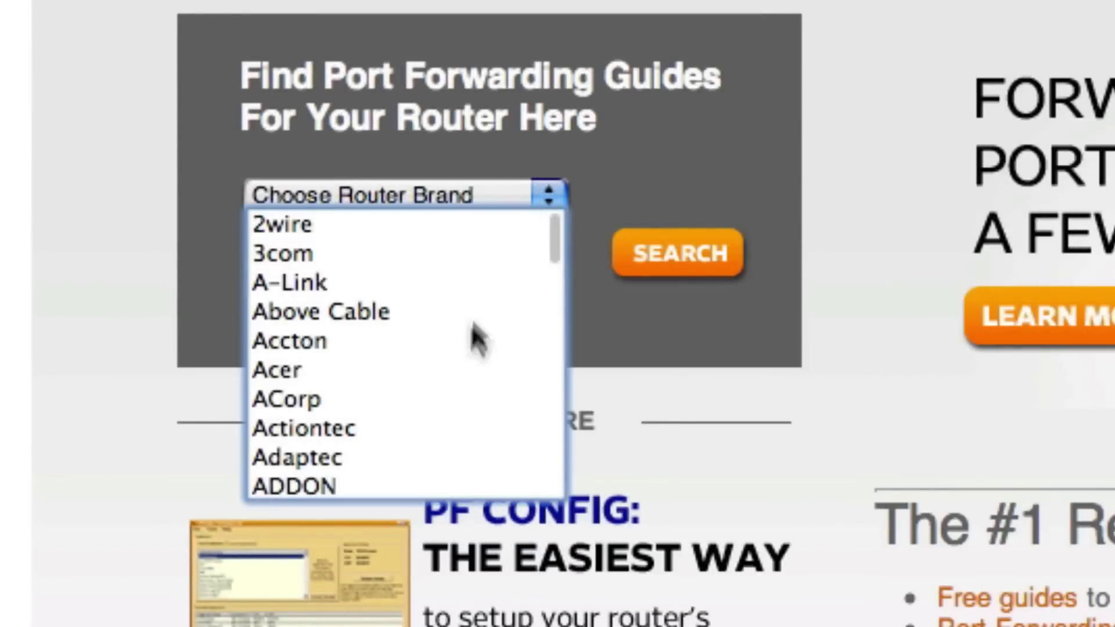
pyautogui.scroll(-20, 411, 443)
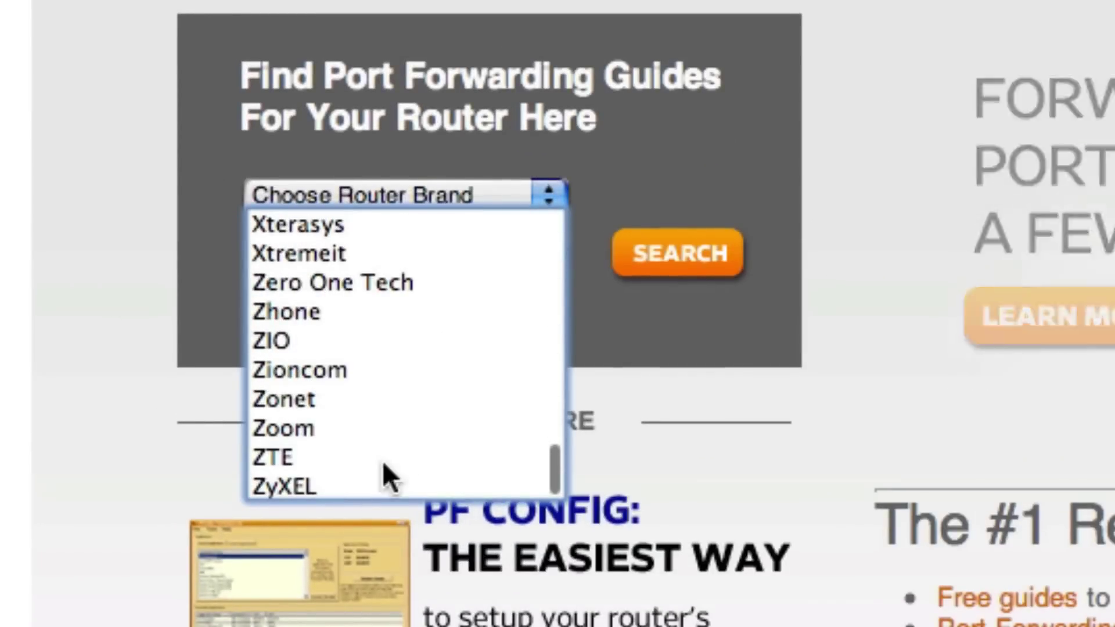
pyautogui.click(363, 487)
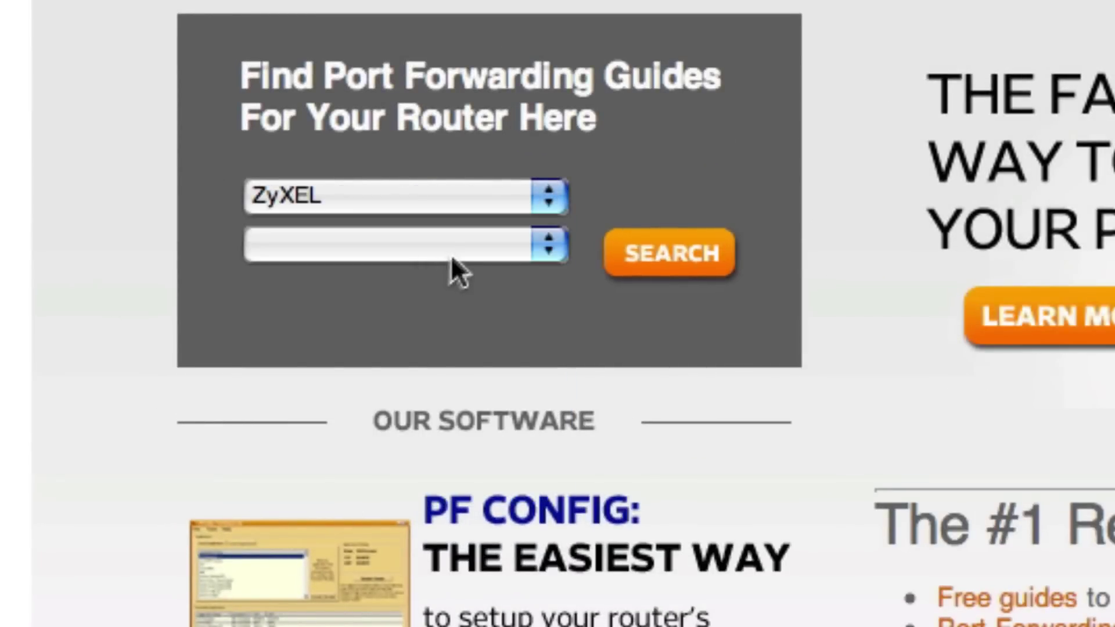
pyautogui.click(451, 246)
pyautogui.scroll(-3, 472, 459)
pyautogui.scroll(-5, 471, 459)
pyautogui.click(380, 313)
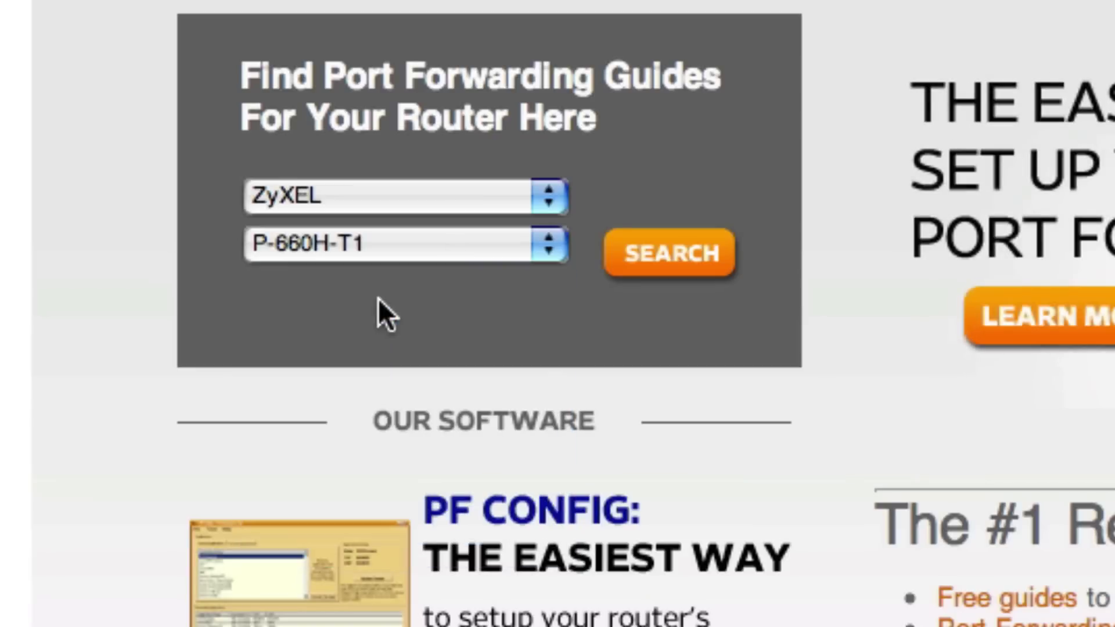
pyautogui.click(659, 256)
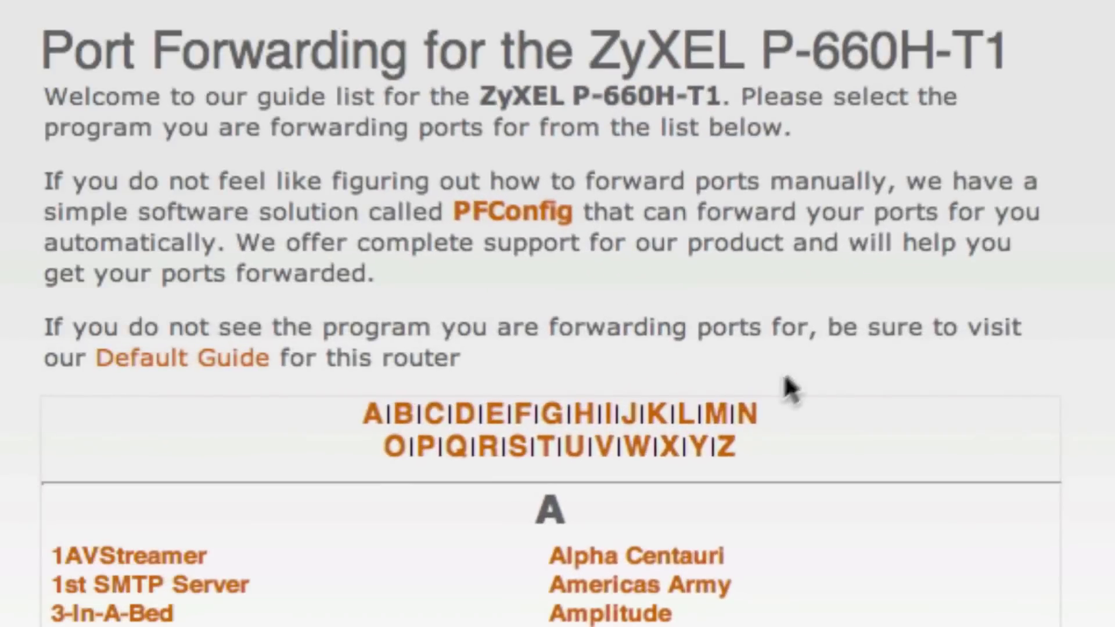
# Step: Open the Minecraft Server guide from the M index and read through its forwarding instructions
pyautogui.click(719, 429)
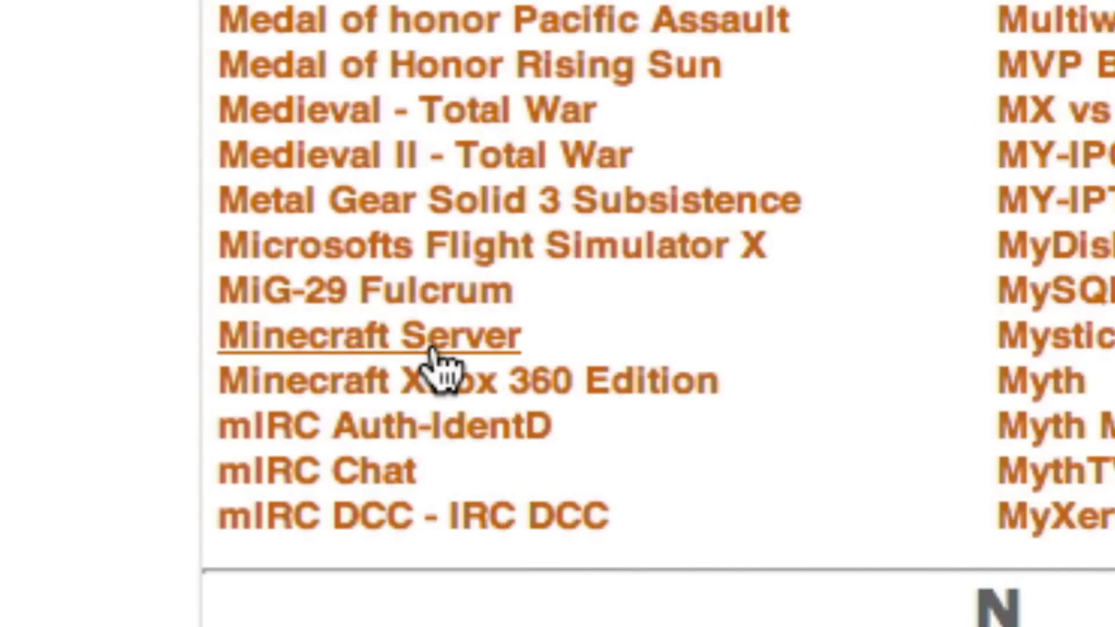
pyautogui.click(434, 354)
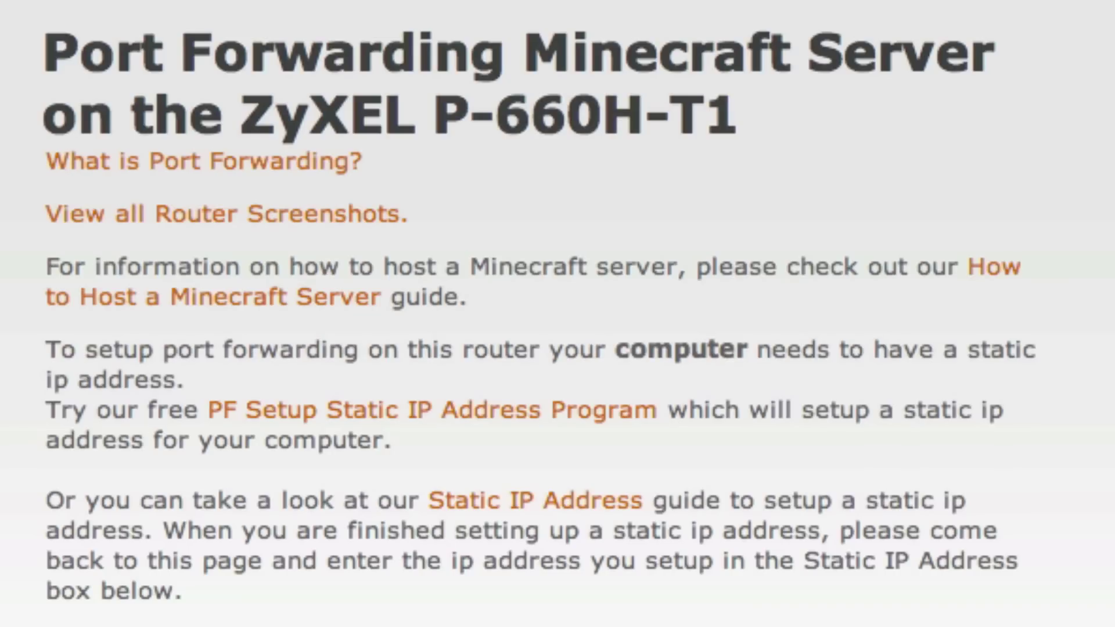
pyautogui.scroll(-15, 557, 314)
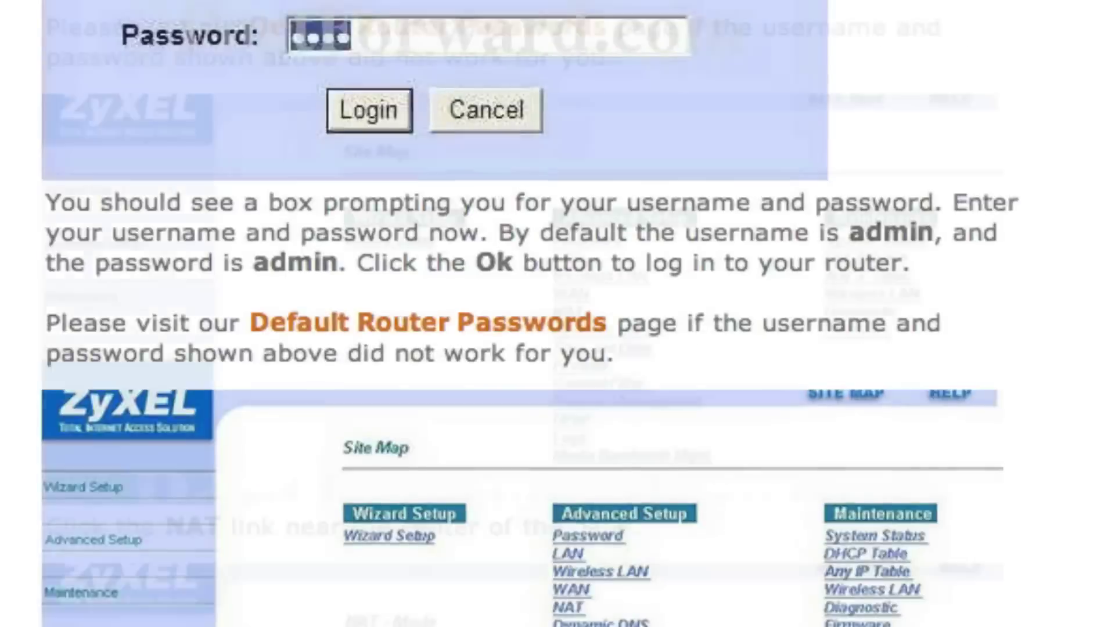
pyautogui.scroll(-8, 558, 314)
pyautogui.scroll(20, 558, 314)
pyautogui.scroll(15, 557, 314)
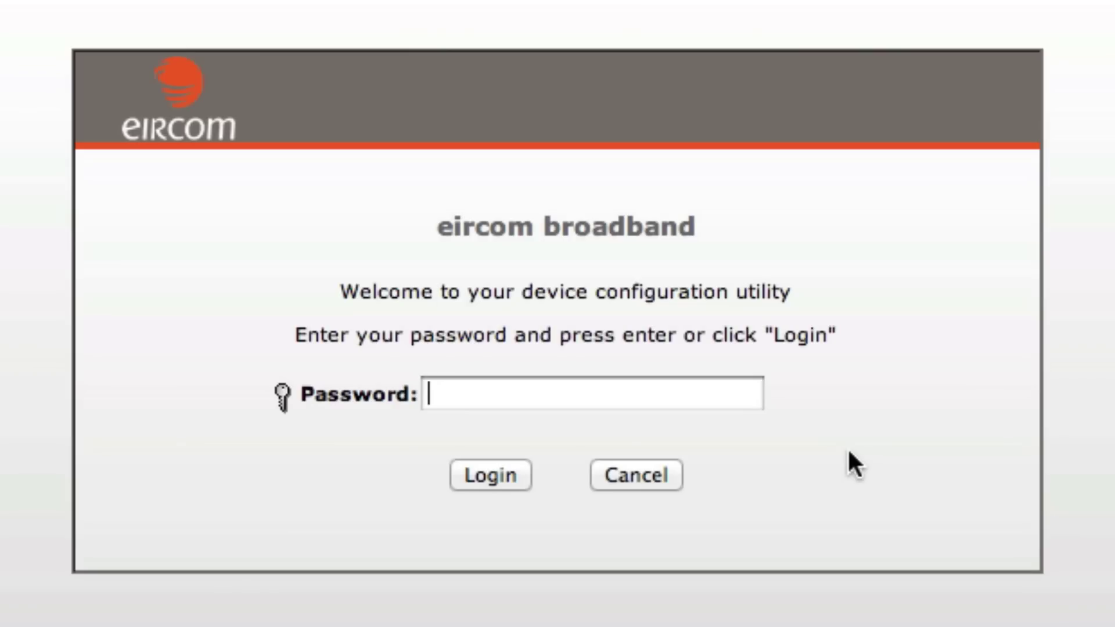
# Step: Paste the router password and log in to the eircom router
pyautogui.press('super+v')
pyautogui.click(495, 482)
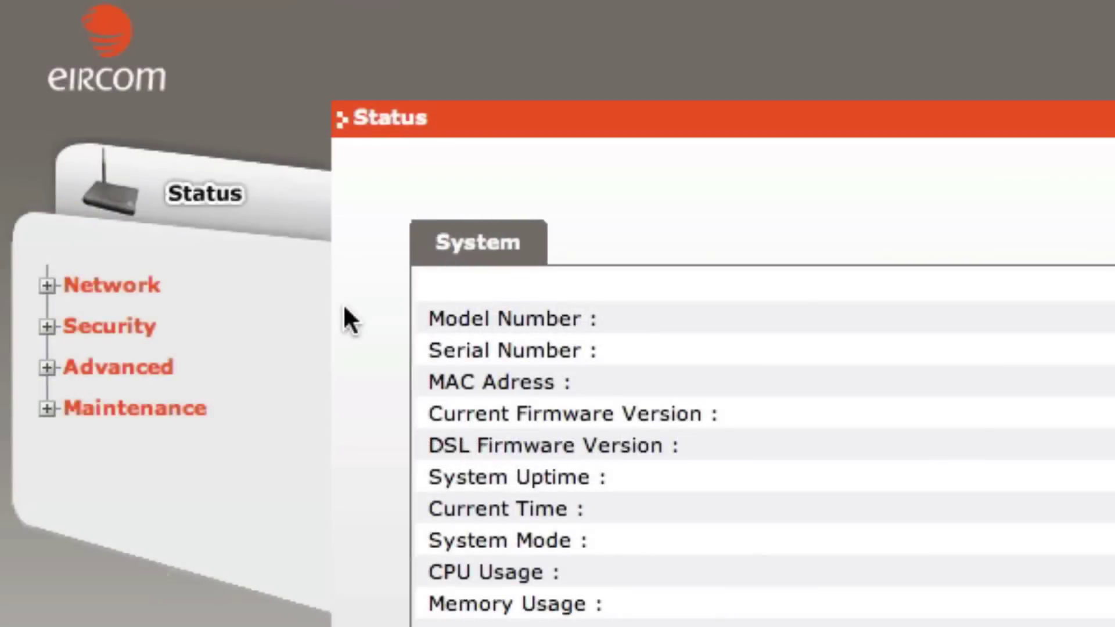
# Step: Go to Network > NAT > Port Forwarding and choose User Define as the service
pyautogui.click(114, 294)
pyautogui.click(108, 459)
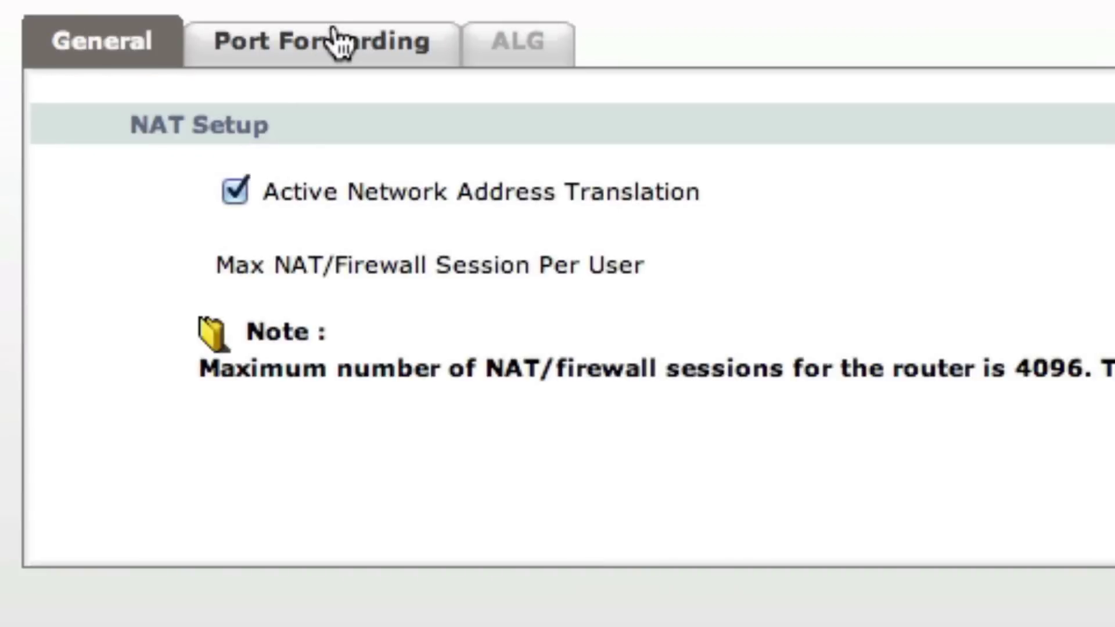
pyautogui.click(767, 182)
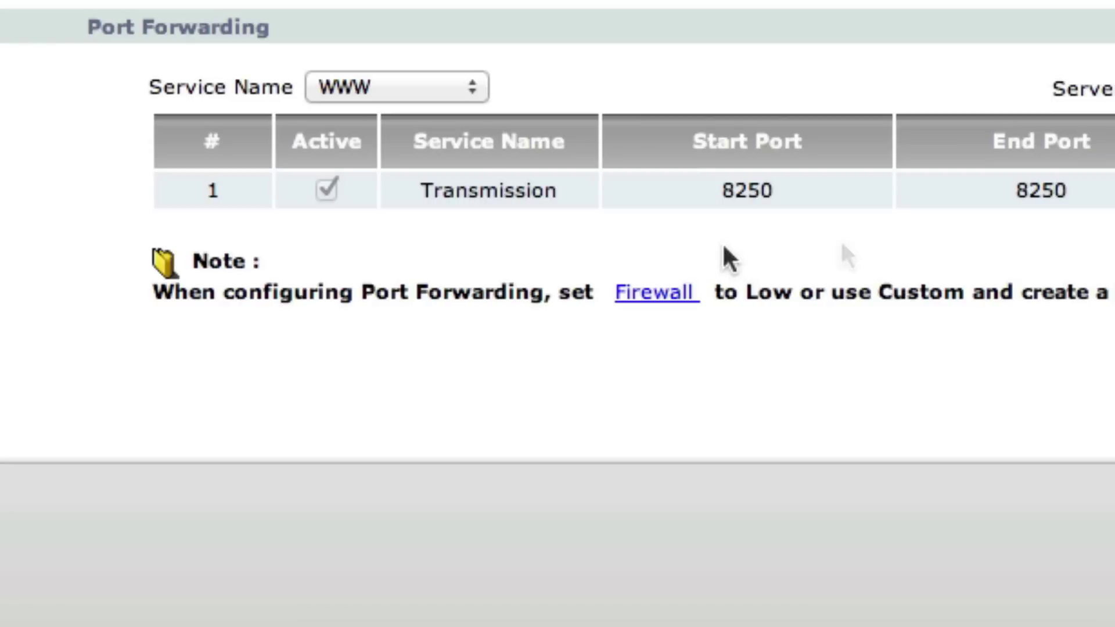
pyautogui.click(447, 90)
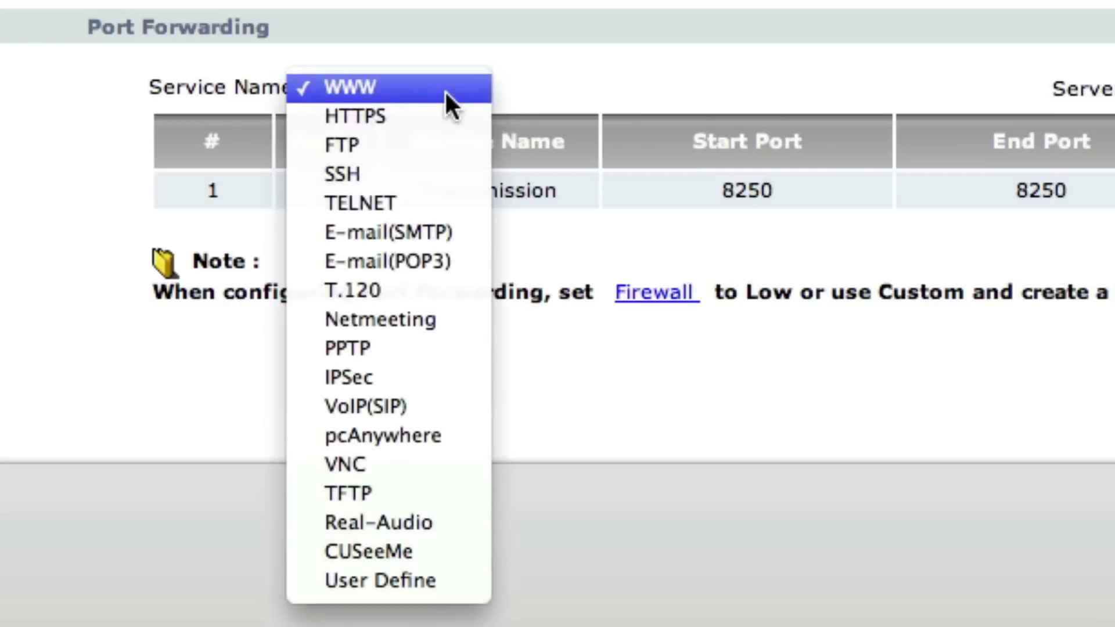
pyautogui.click(459, 583)
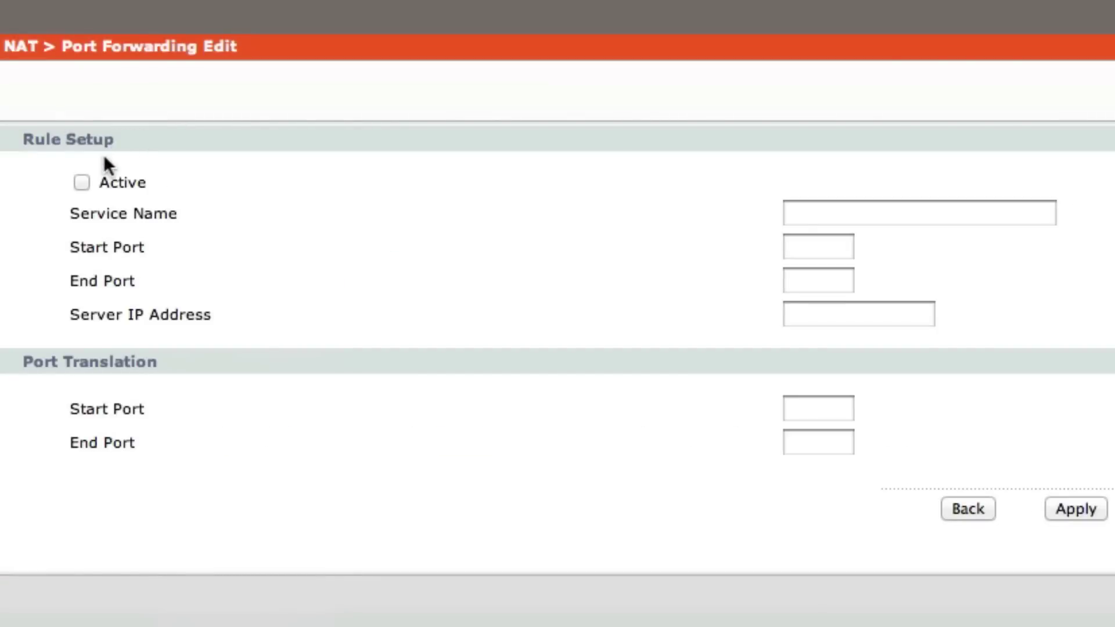
# Step: Mark the rule Active, name it 'Minecraft Server', and set start and end ports to 25565
pyautogui.click(86, 182)
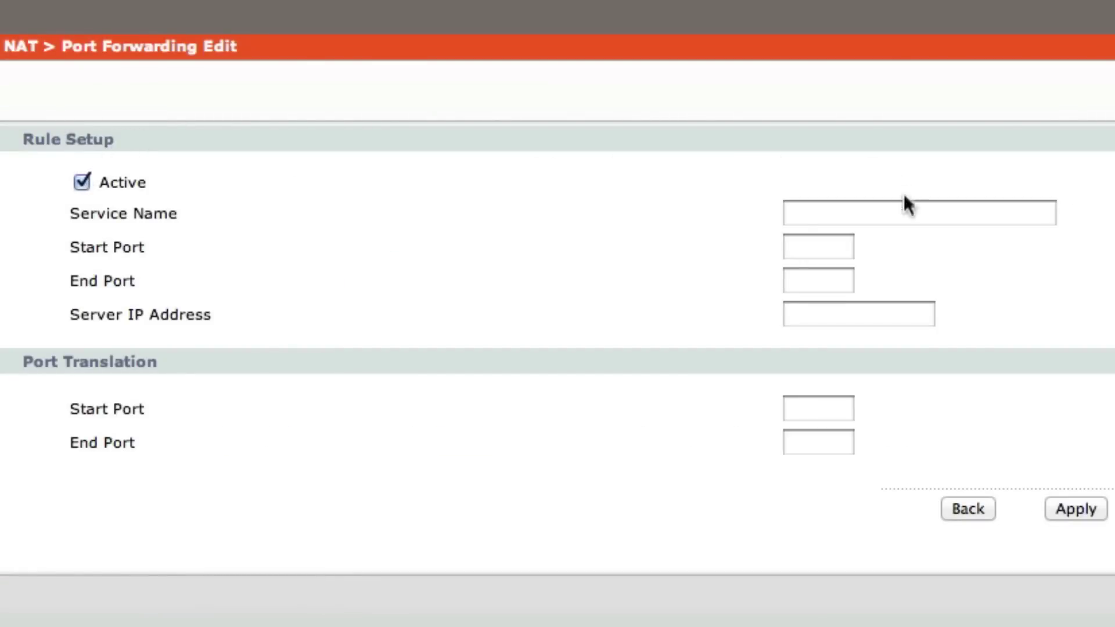
pyautogui.click(891, 213)
pyautogui.write('Min')
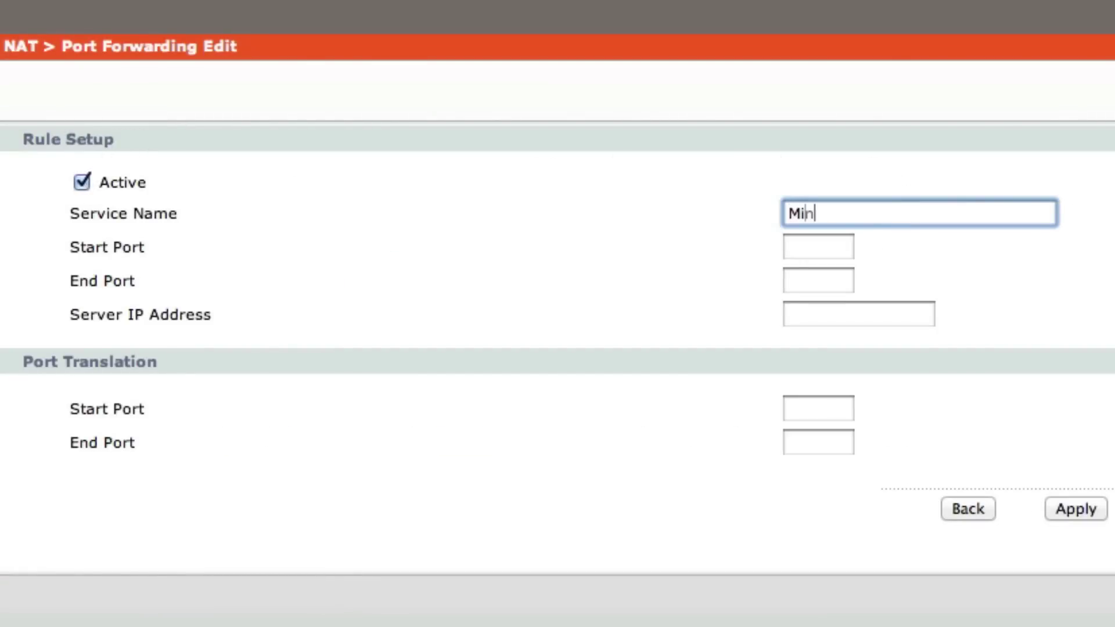
pyautogui.write('ecraft Server')
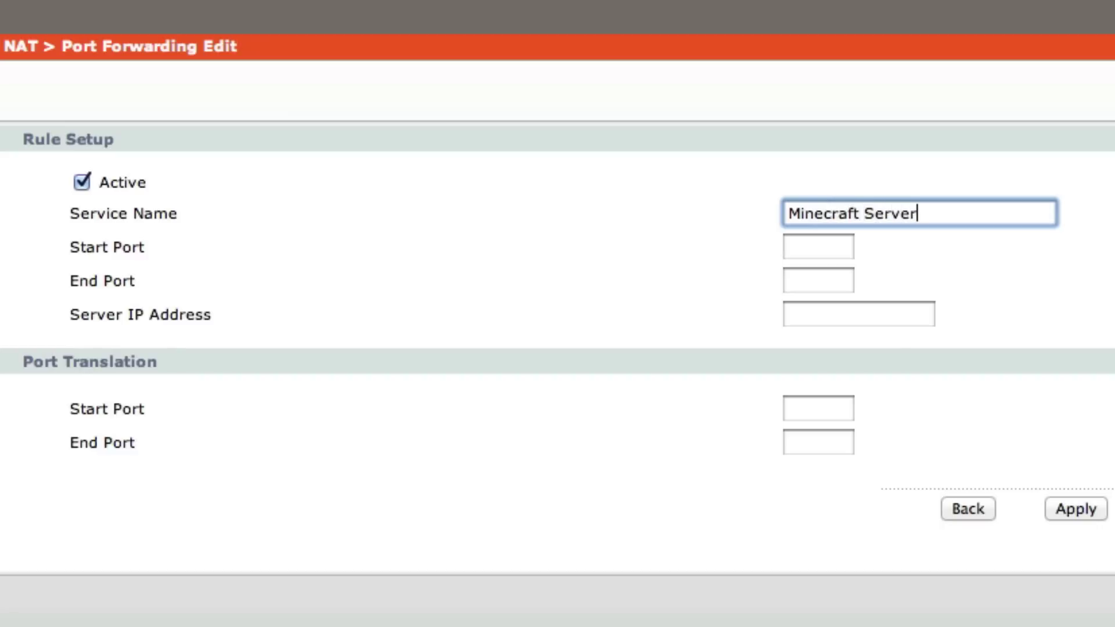
pyautogui.press('Tab')
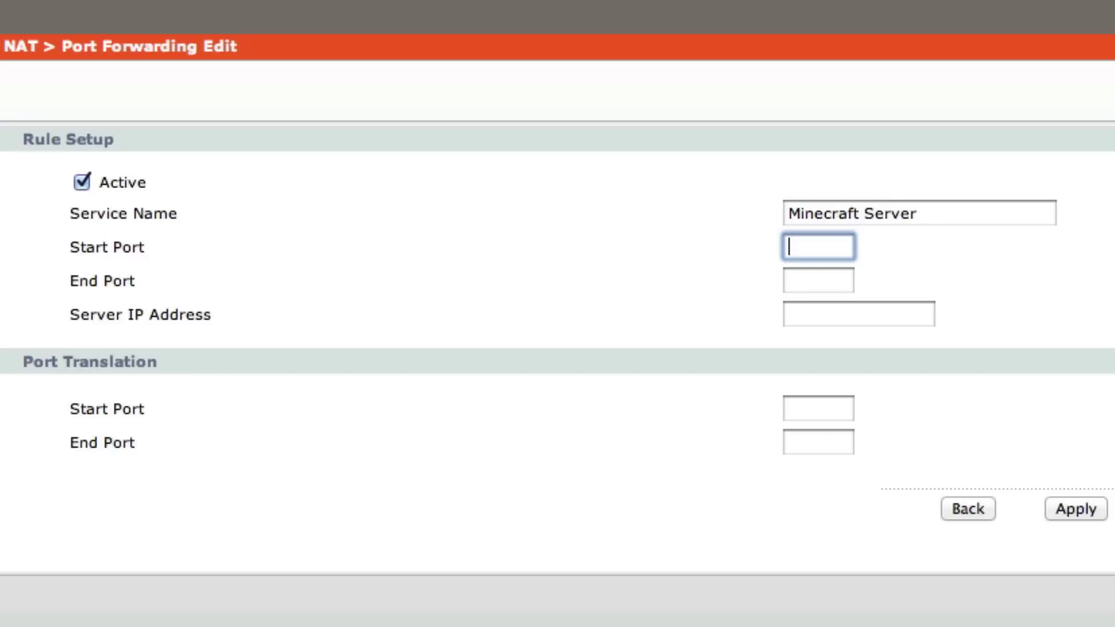
pyautogui.write('25565')
pyautogui.press('Tab')
pyautogui.write('255')
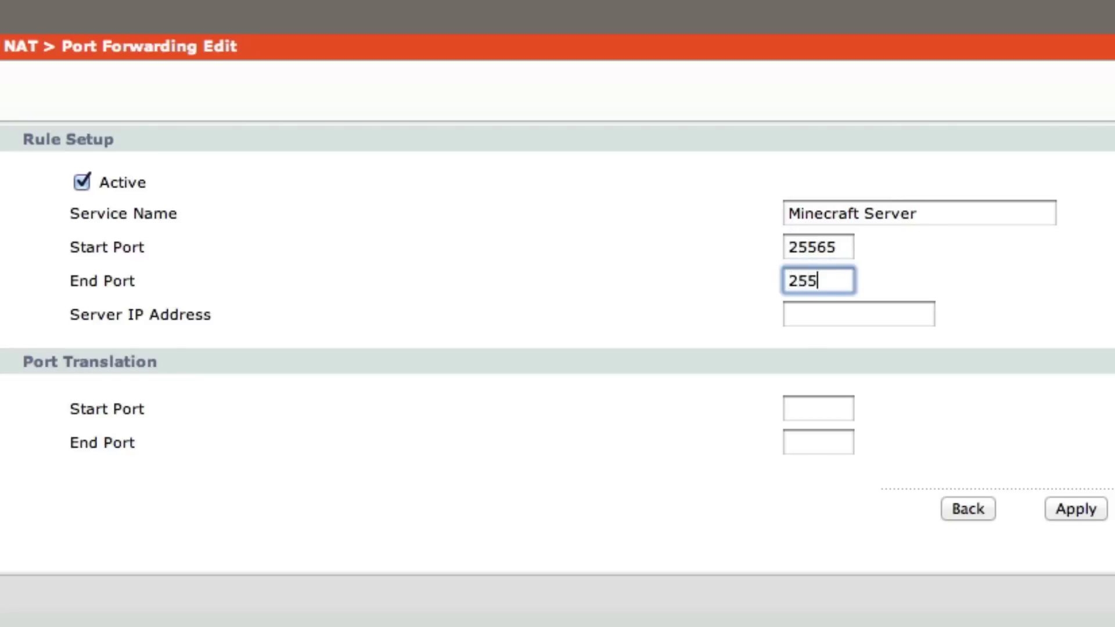
pyautogui.write('65')
pyautogui.press('Tab')
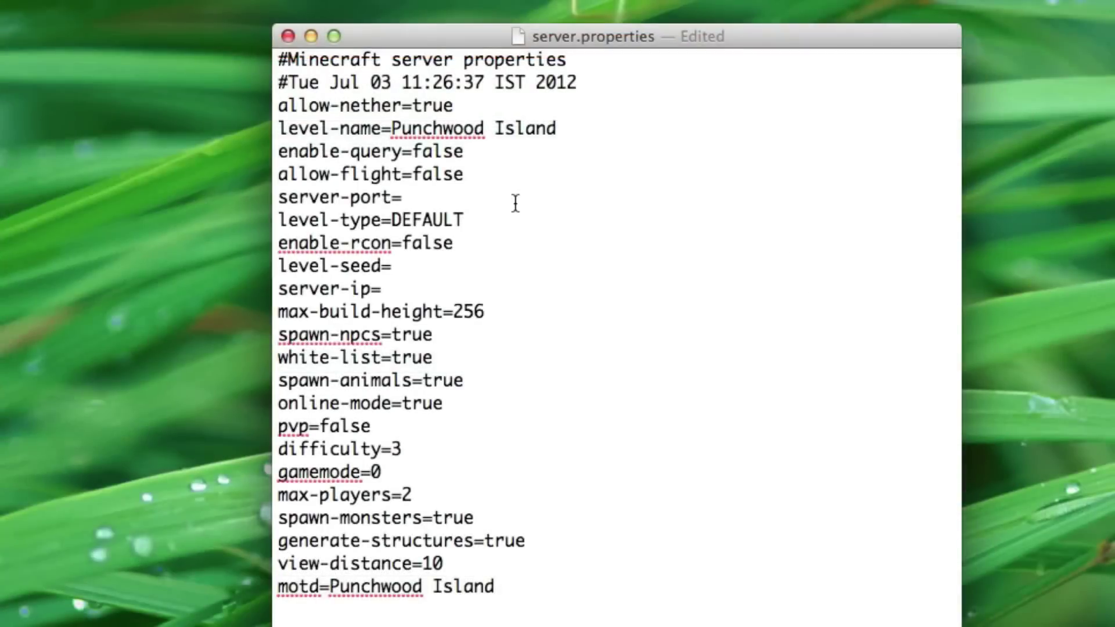
pyautogui.click(466, 193)
pyautogui.moveTo(235, 240); pyautogui.dragTo(400, 242)
pyautogui.click(461, 382)
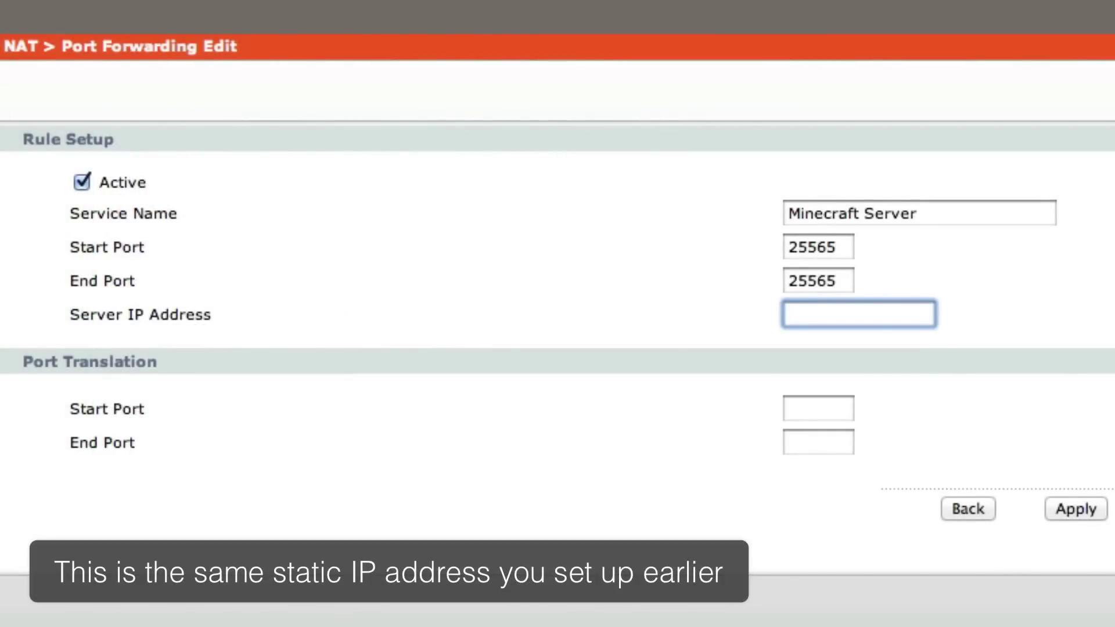
# Step: Point the rule at server IP 192.168.1.10 with translation port 25565 and apply it
pyautogui.write('192.168.1.10')
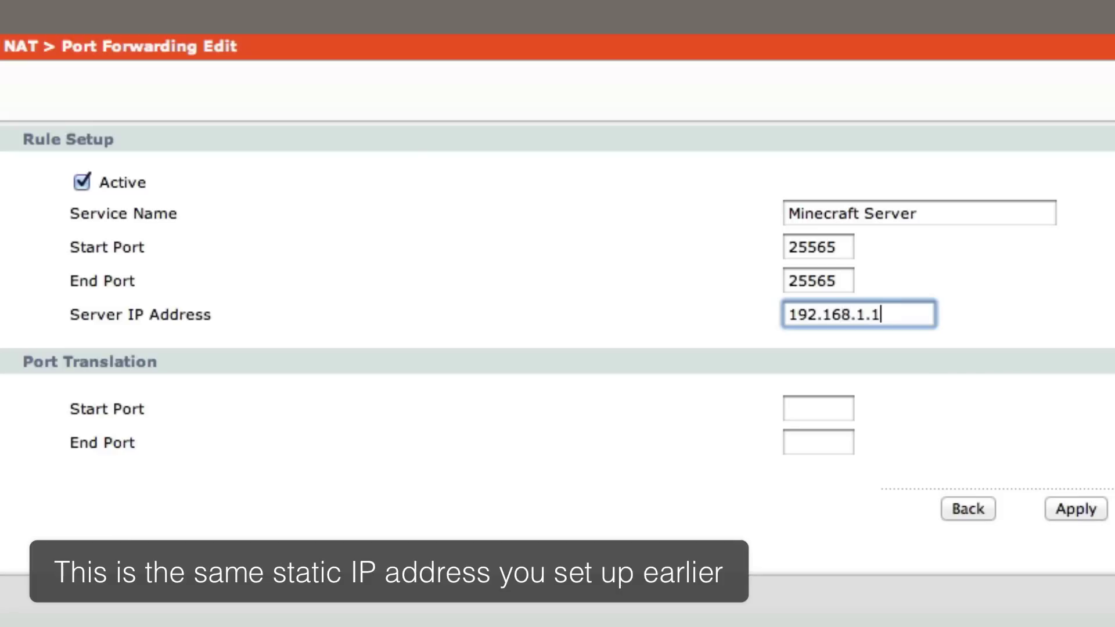
pyautogui.press('Tab')
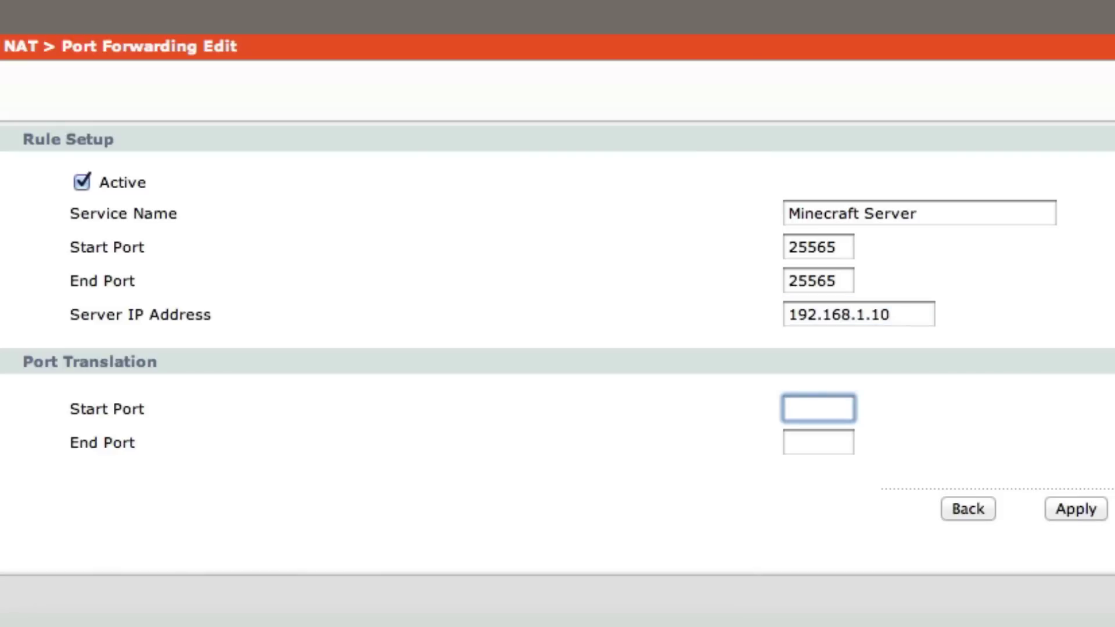
pyautogui.write('25565')
pyautogui.press('Tab')
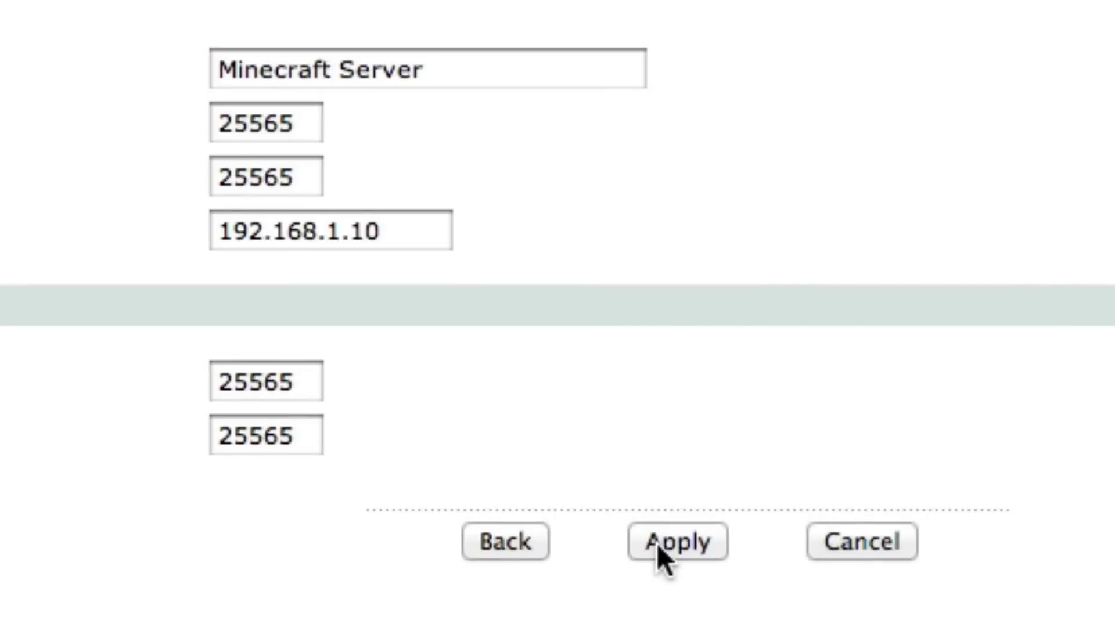
pyautogui.click(1076, 509)
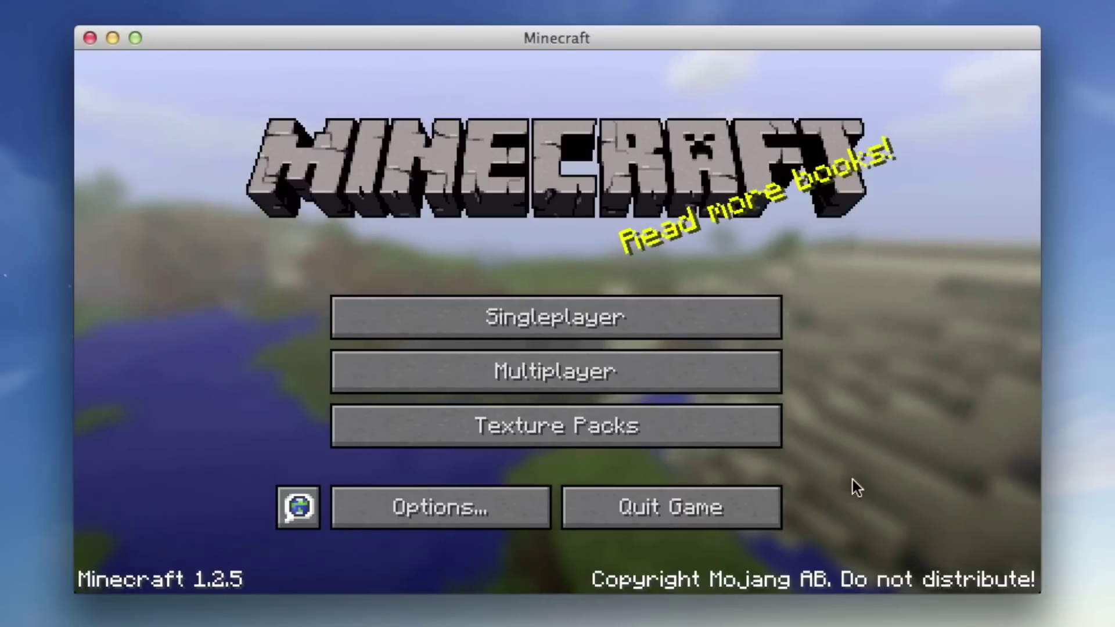
# Step: Quit Minecraft, run start.command from Finder, and select the public IP from a 'my ip address' search
pyautogui.click(719, 504)
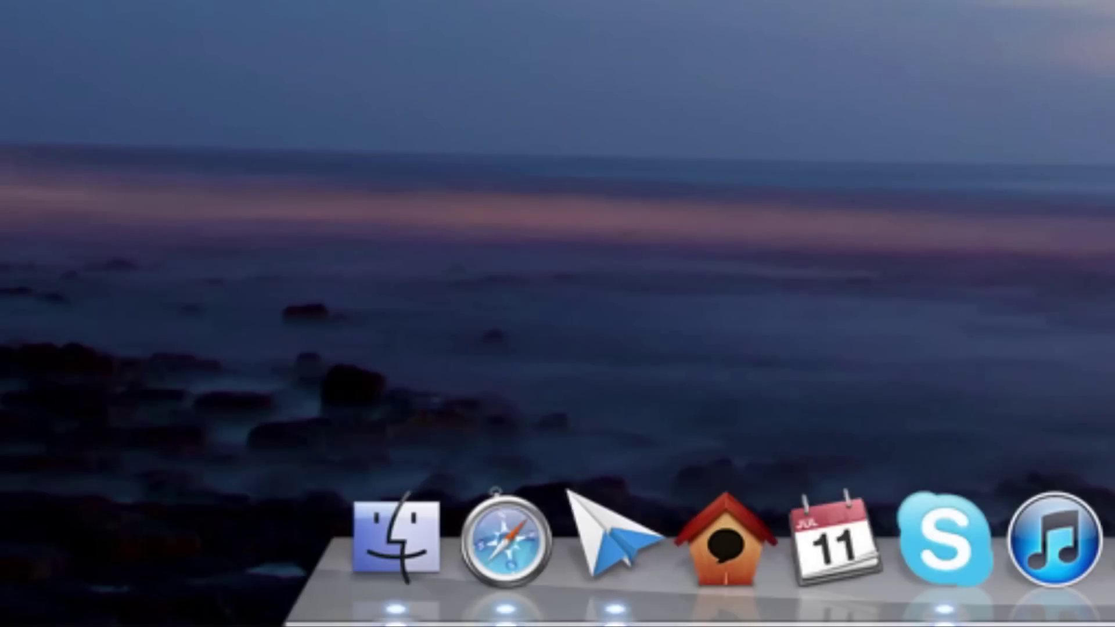
pyautogui.click(372, 540)
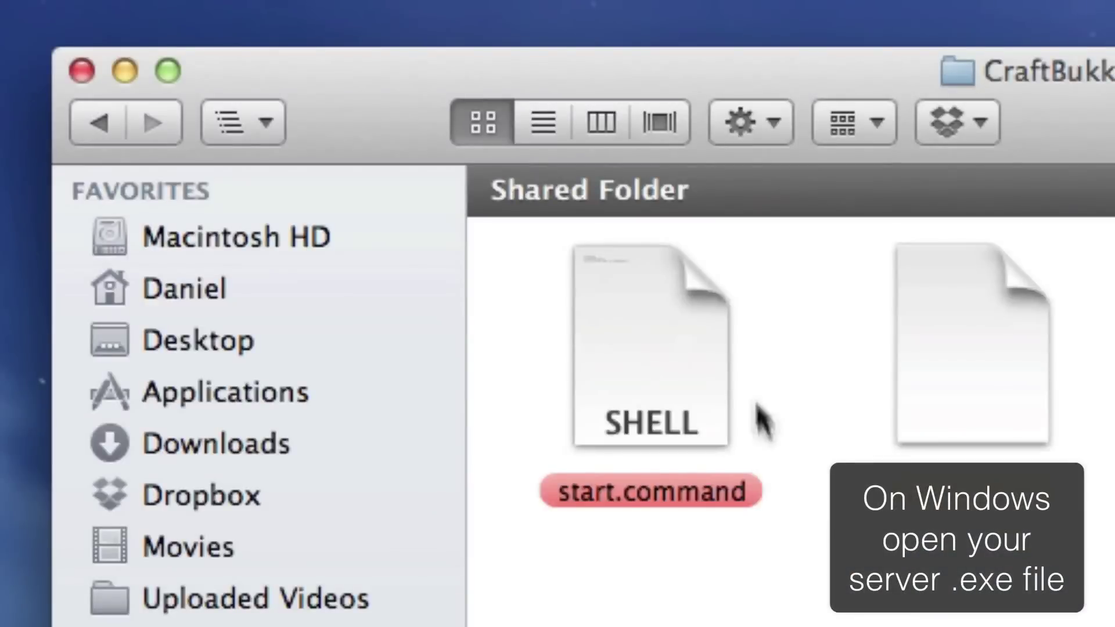
pyautogui.doubleClick(653, 319)
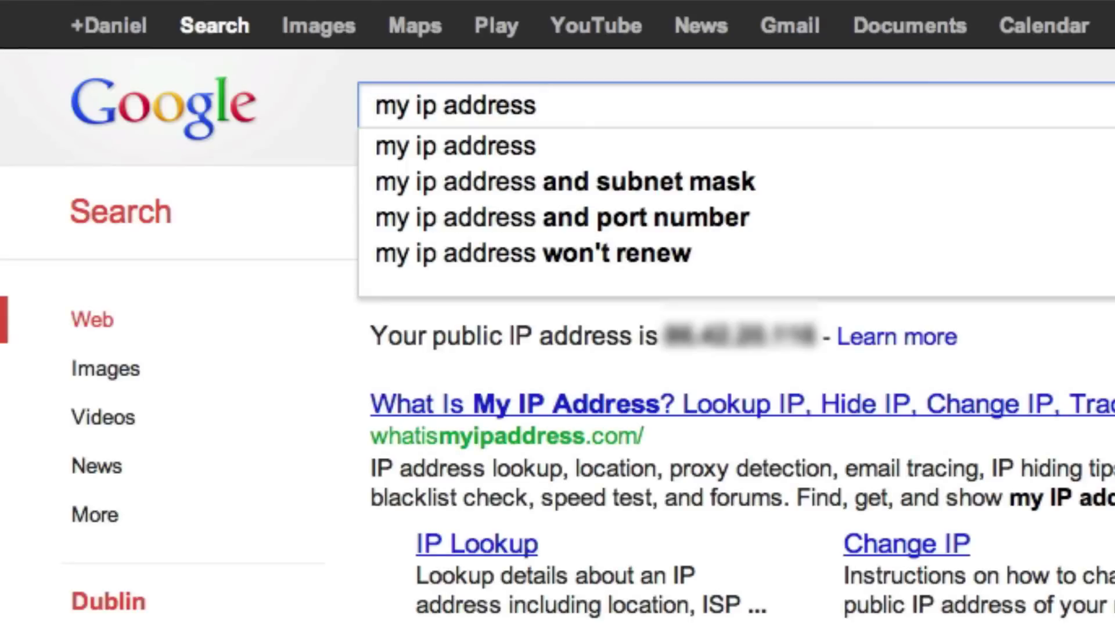
pyautogui.press('Return')
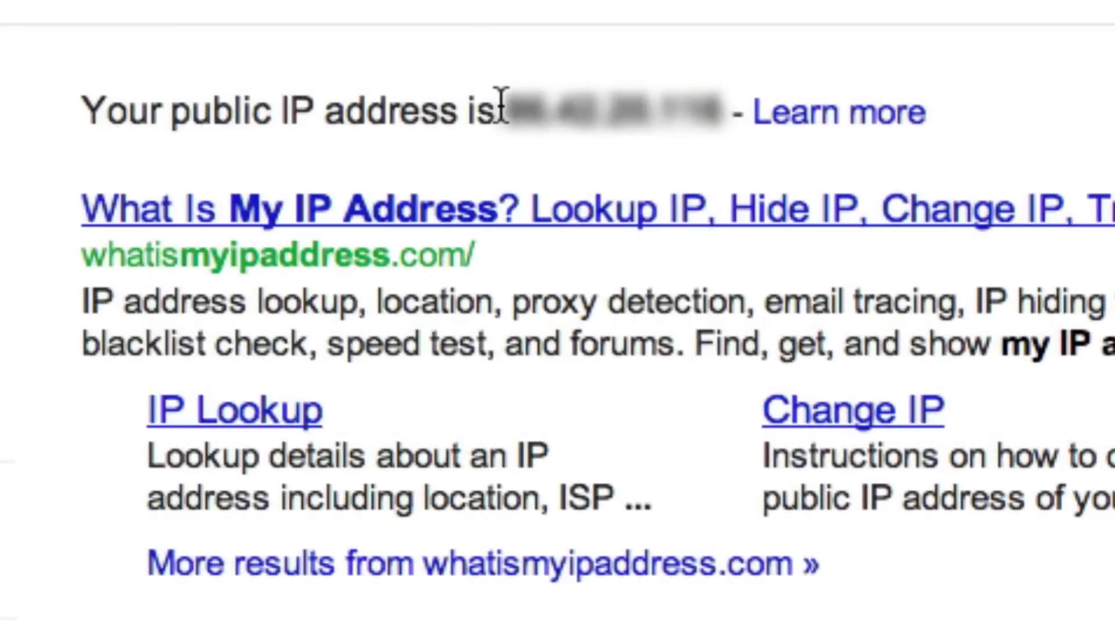
pyautogui.moveTo(664, 315); pyautogui.dragTo(807, 317)
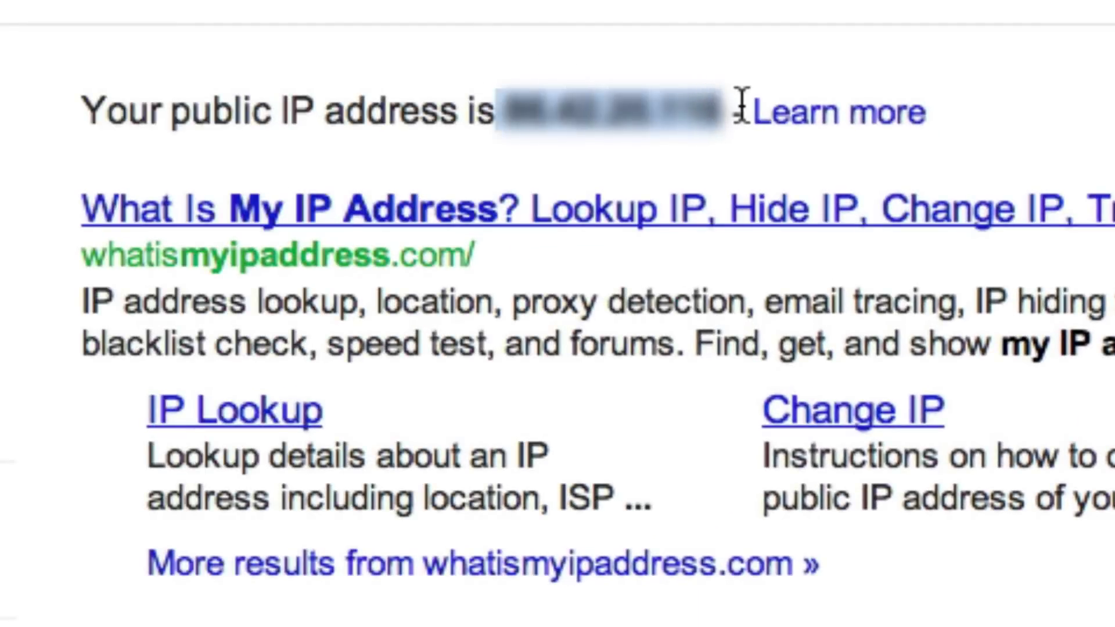
# Step: Add a multiplayer server entry with the pasted public IP as its address
pyautogui.click(754, 371)
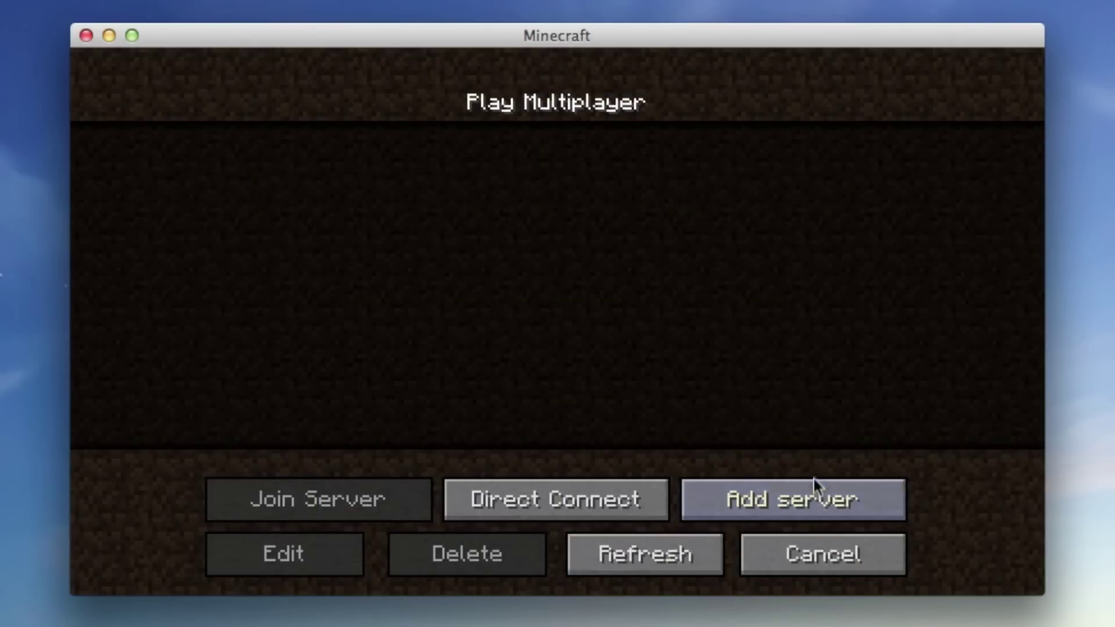
pyautogui.click(813, 498)
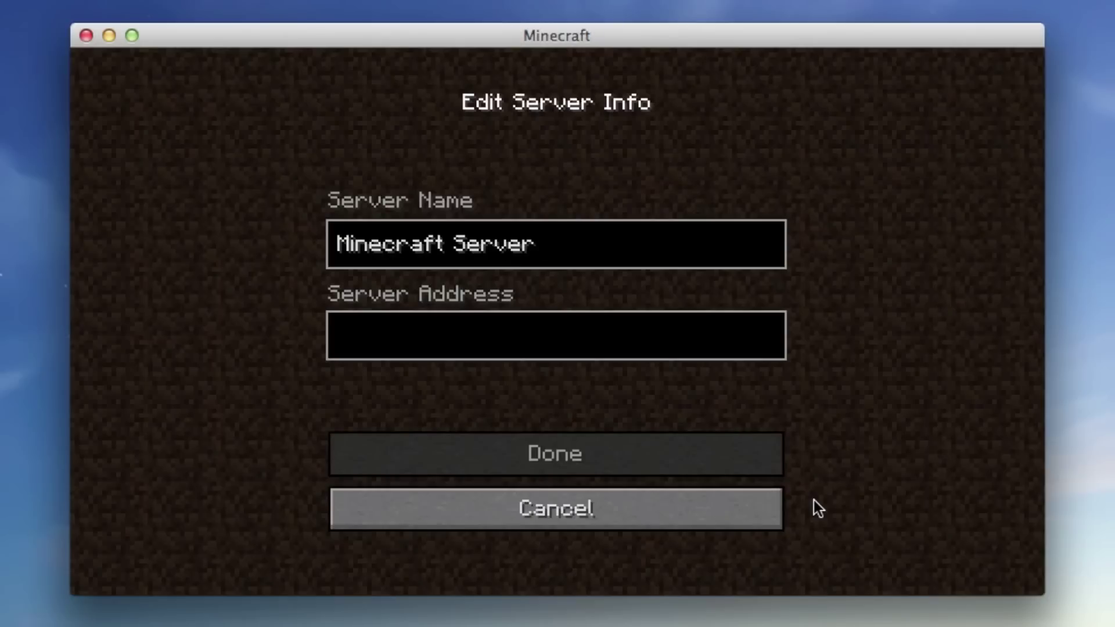
pyautogui.click(417, 338)
pyautogui.press('super+v')
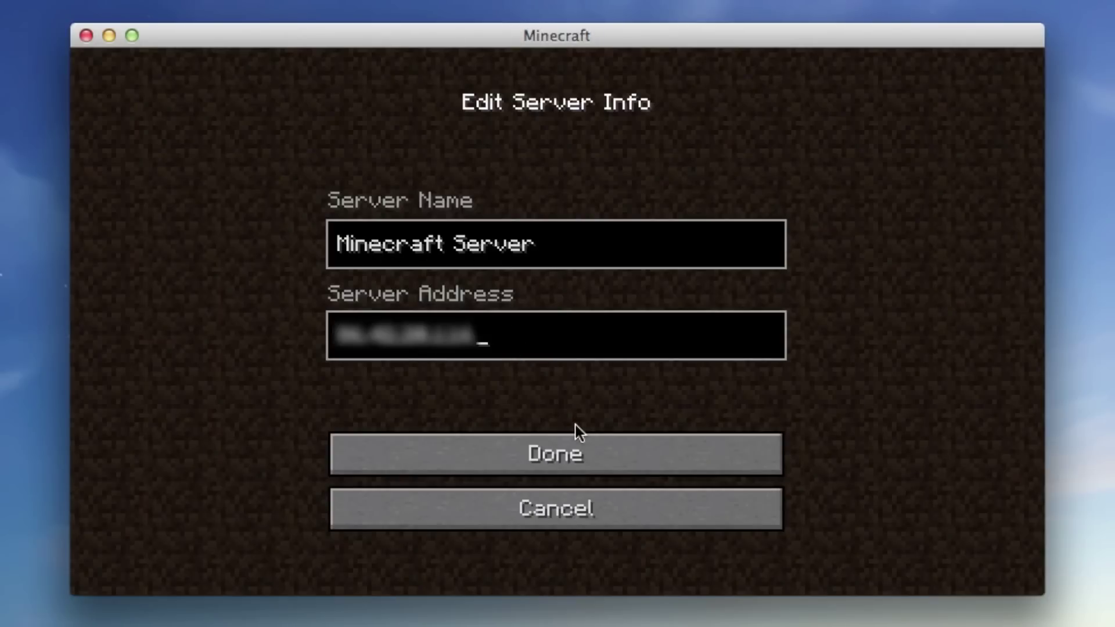
pyautogui.click(713, 468)
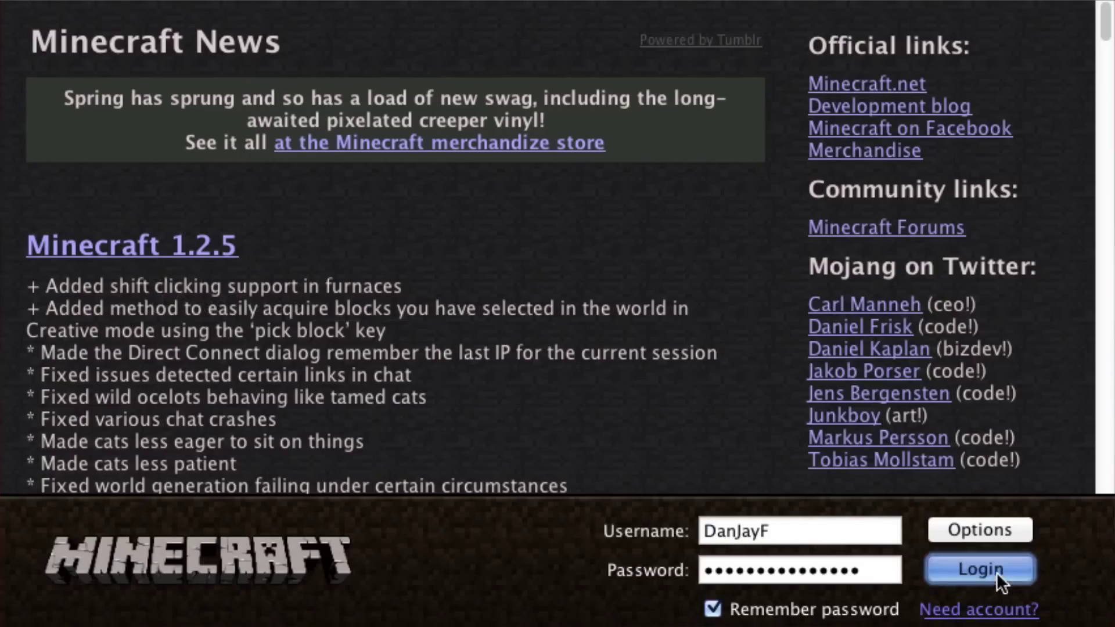
# Step: Log in to the launcher and join the Punchwood Island server from the Multiplayer list
pyautogui.click(997, 573)
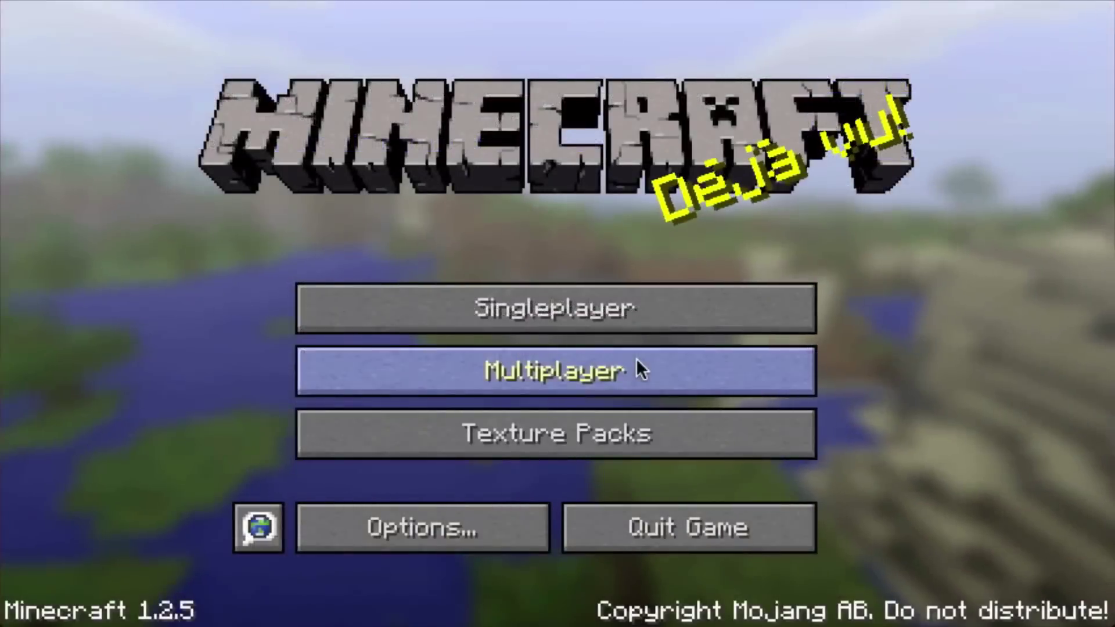
pyautogui.click(638, 368)
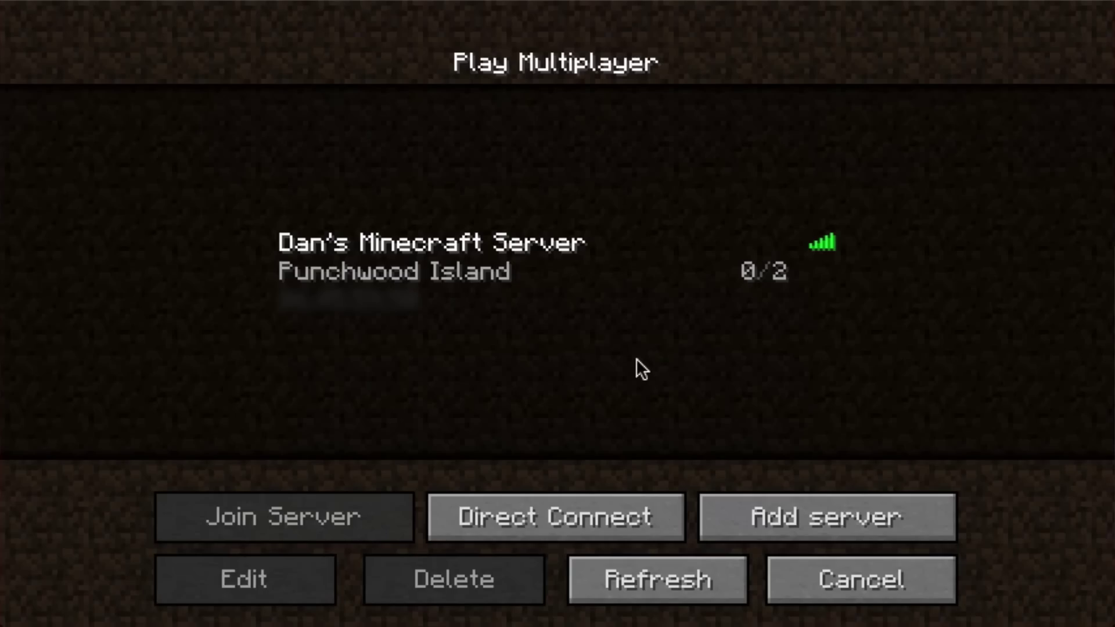
pyautogui.click(534, 283)
pyautogui.click(318, 523)
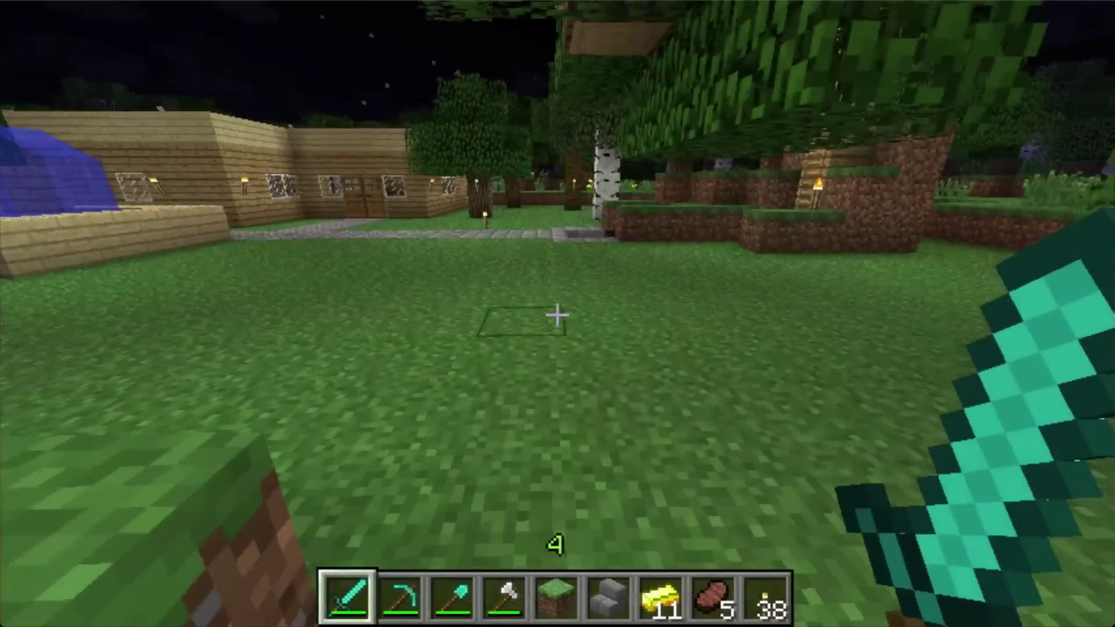